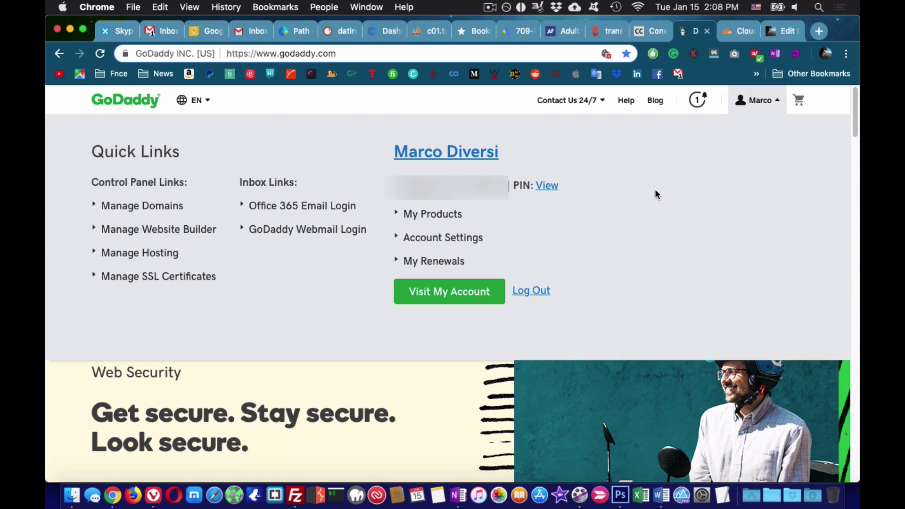
# - Open marcodiversi.com's Domain Settings from the GoDaddy account's product list
pyautogui.click(474, 294)
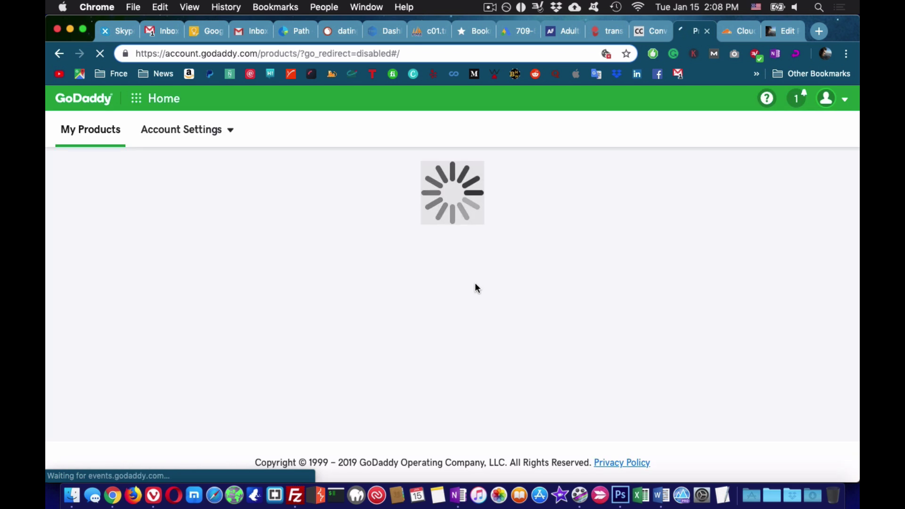
pyautogui.scroll(-5, 553, 268)
pyautogui.scroll(-2, 553, 267)
pyautogui.scroll(-2, 553, 267)
pyautogui.scroll(-3, 553, 267)
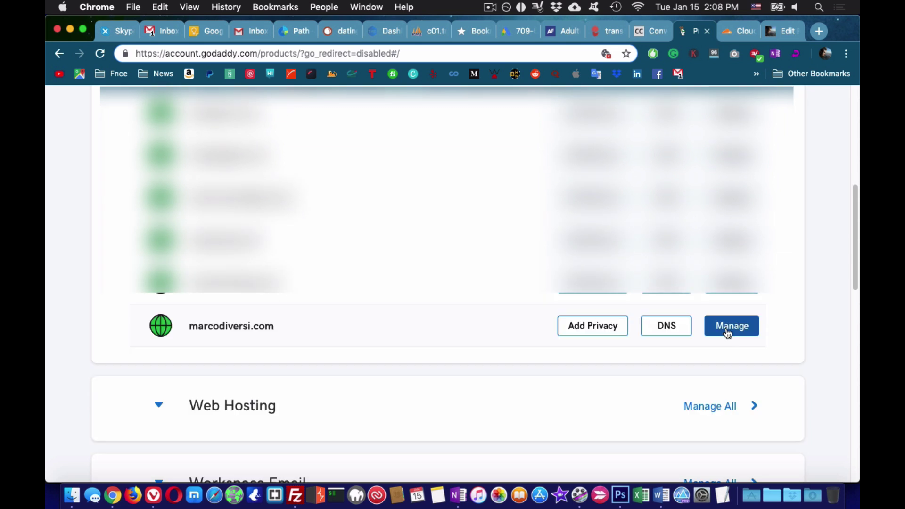
pyautogui.click(731, 326)
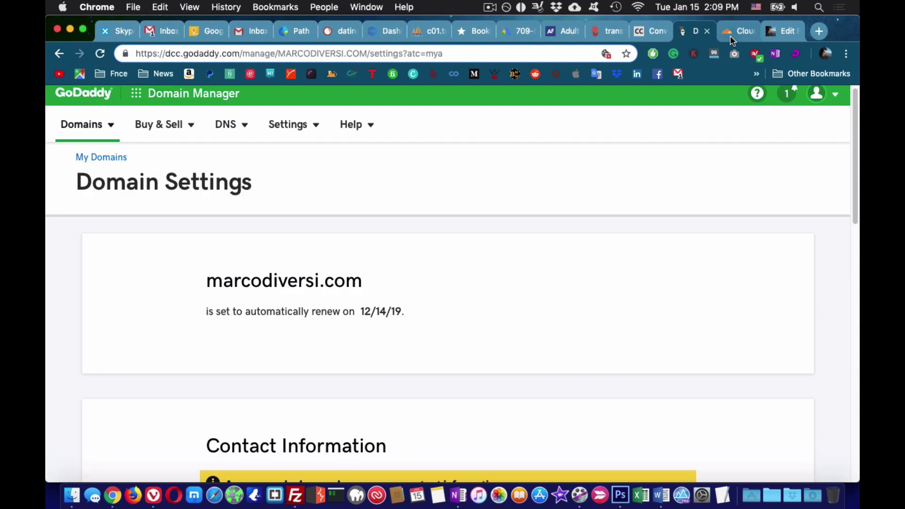
# - Sign in to Cloudflare and go to the Domain Registration transfer section
pyautogui.click(730, 35)
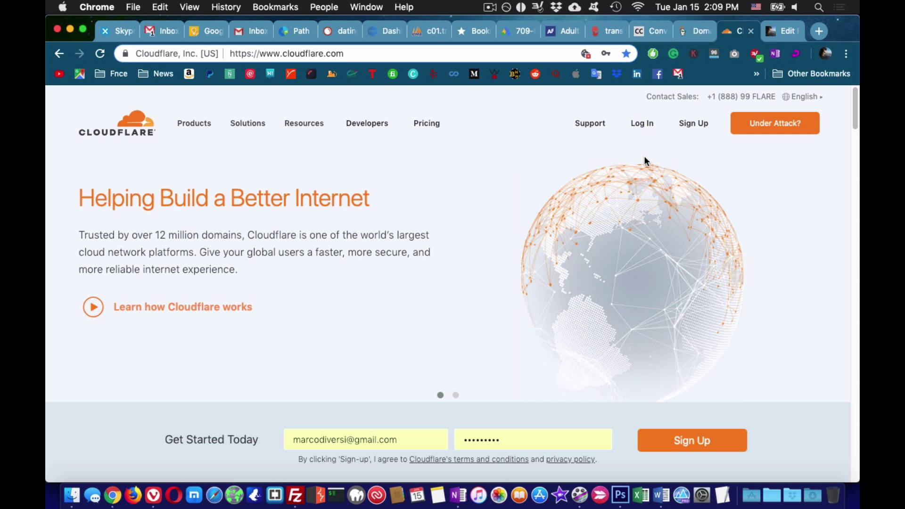
pyautogui.click(641, 125)
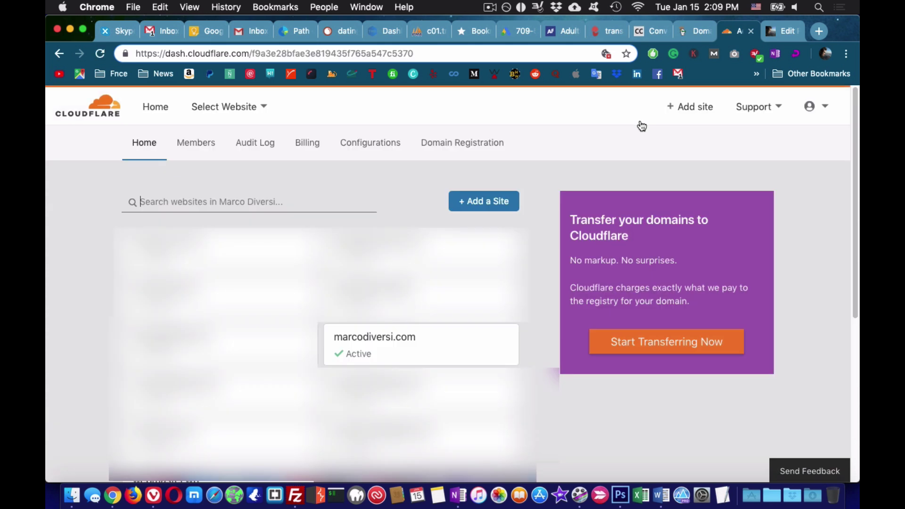
pyautogui.click(448, 148)
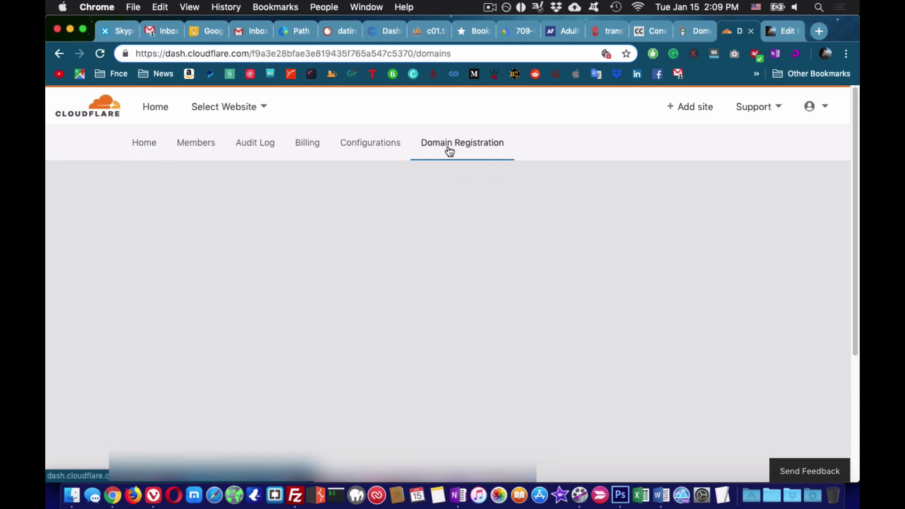
pyautogui.scroll(-5, 722, 172)
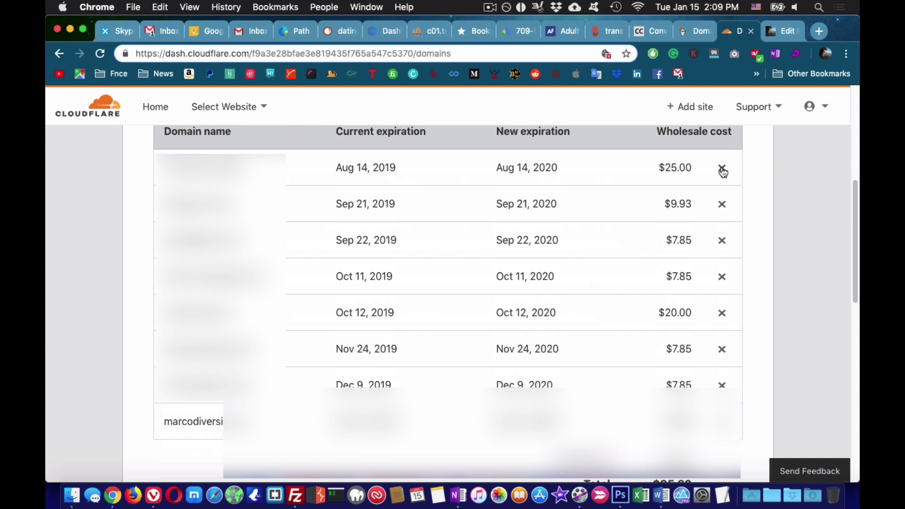
# - Remove every domain except marcodiversi.com from the transfer list, leaving an $8.03 total
pyautogui.click(722, 170)
pyautogui.click(722, 170)
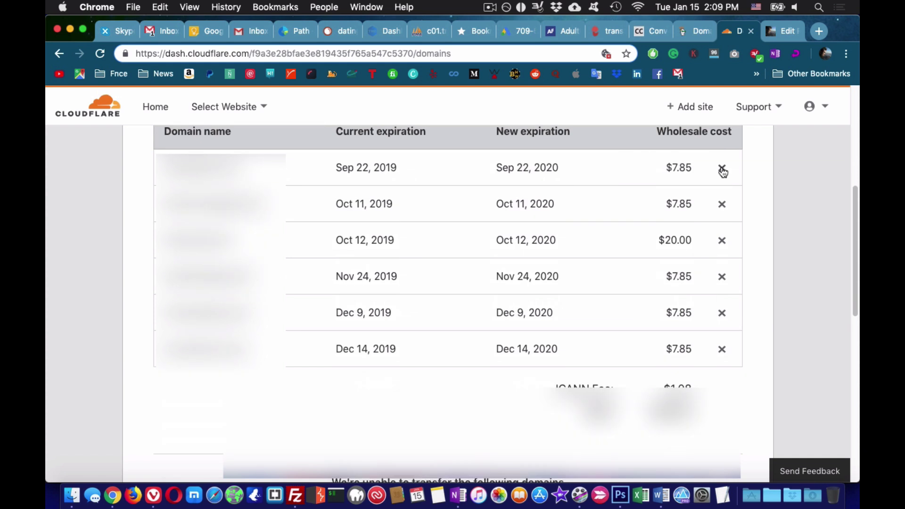
pyautogui.click(722, 170)
pyautogui.click(721, 170)
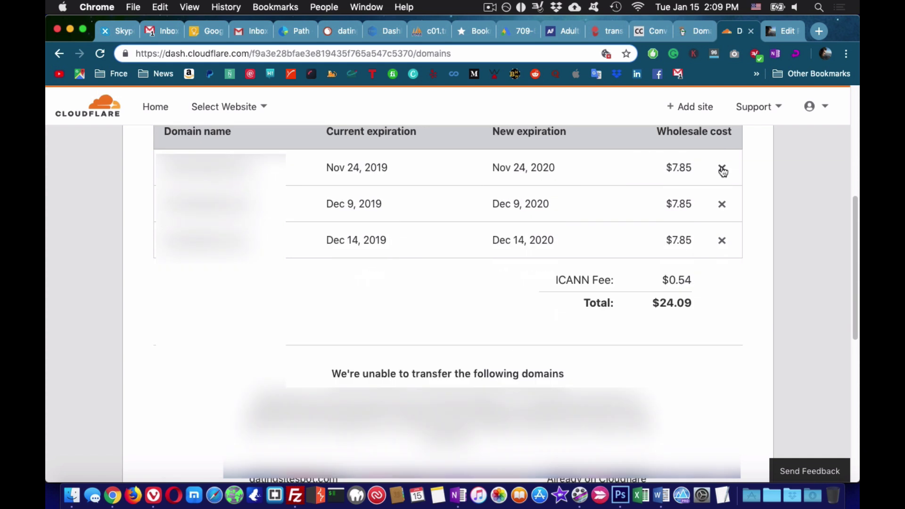
pyautogui.click(721, 170)
pyautogui.click(722, 169)
pyautogui.scroll(3, 267, 373)
pyautogui.scroll(-3, 267, 374)
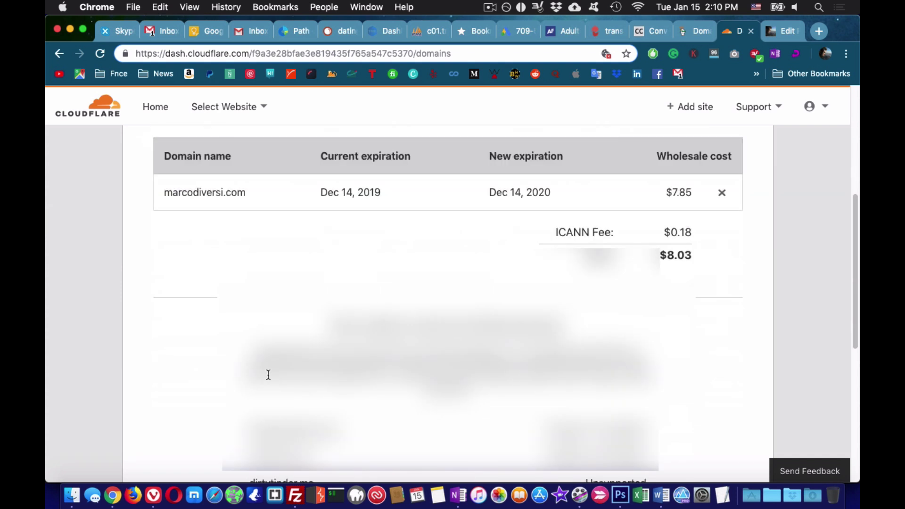
pyautogui.scroll(-2, 268, 373)
pyautogui.scroll(-2, 268, 373)
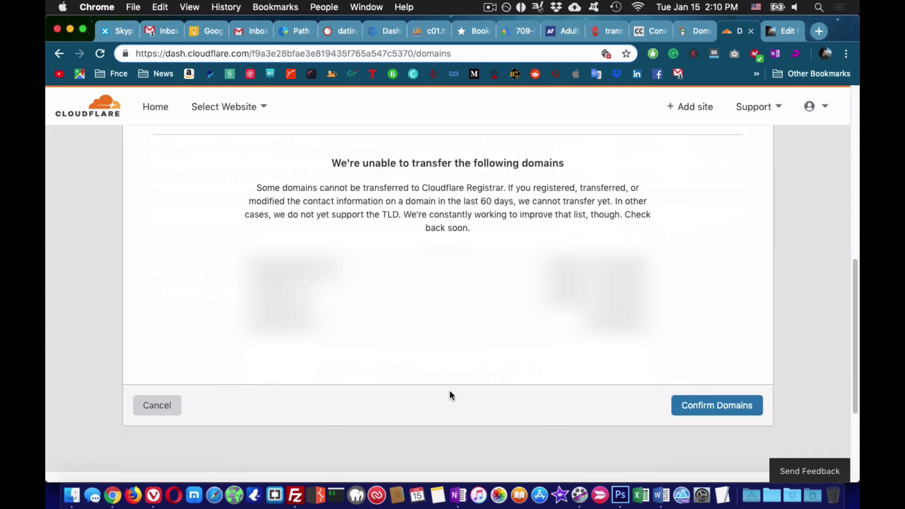
# - Confirm marcodiversi.com for transfer and focus its empty authorization-code field
pyautogui.click(713, 415)
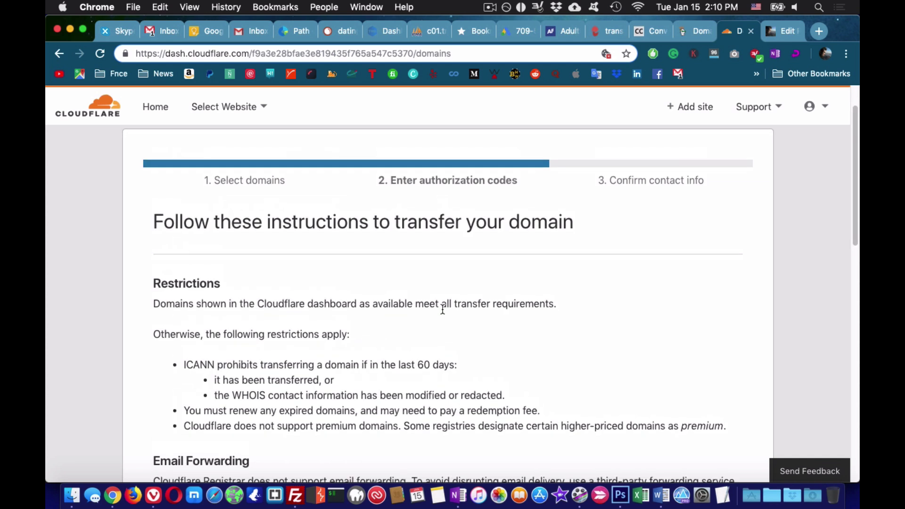
pyautogui.scroll(-2, 441, 310)
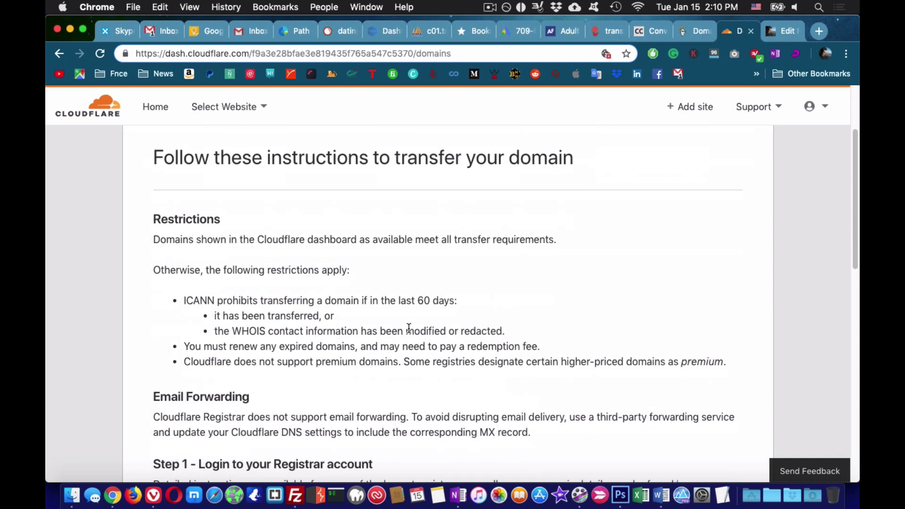
pyautogui.scroll(-4, 408, 327)
pyautogui.scroll(-2, 408, 327)
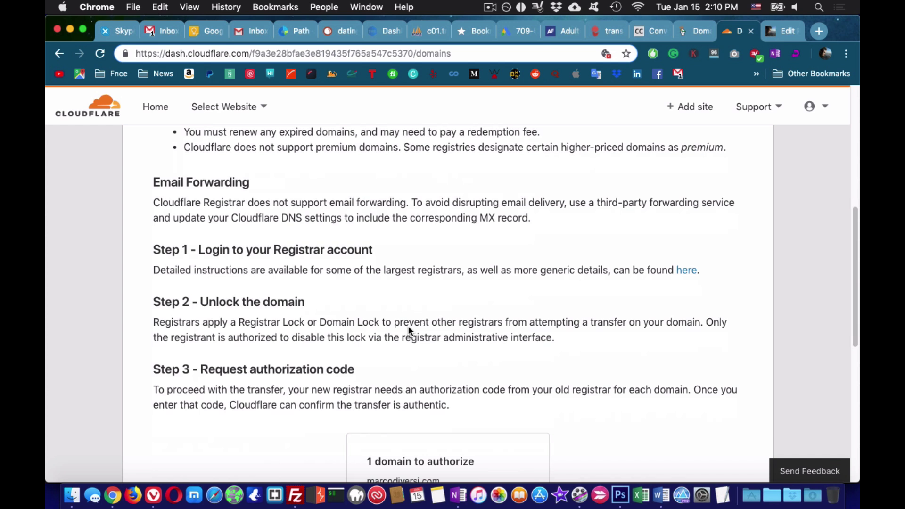
pyautogui.scroll(-2, 408, 326)
pyautogui.scroll(-2, 408, 326)
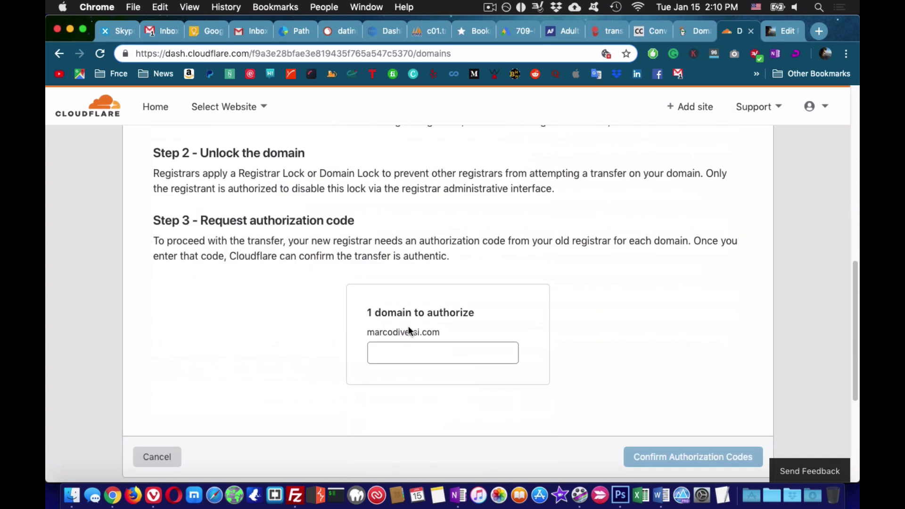
pyautogui.click(414, 352)
# - Turn off GoDaddy's domain lock for marcodiversi.com, request the authorization code, and check Gmail
pyautogui.click(693, 32)
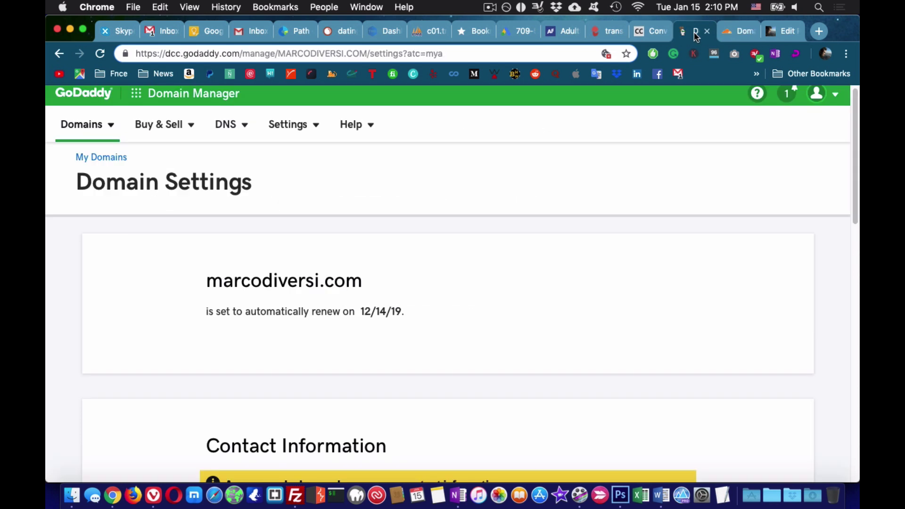
pyautogui.scroll(-3, 454, 316)
pyautogui.scroll(-2, 453, 316)
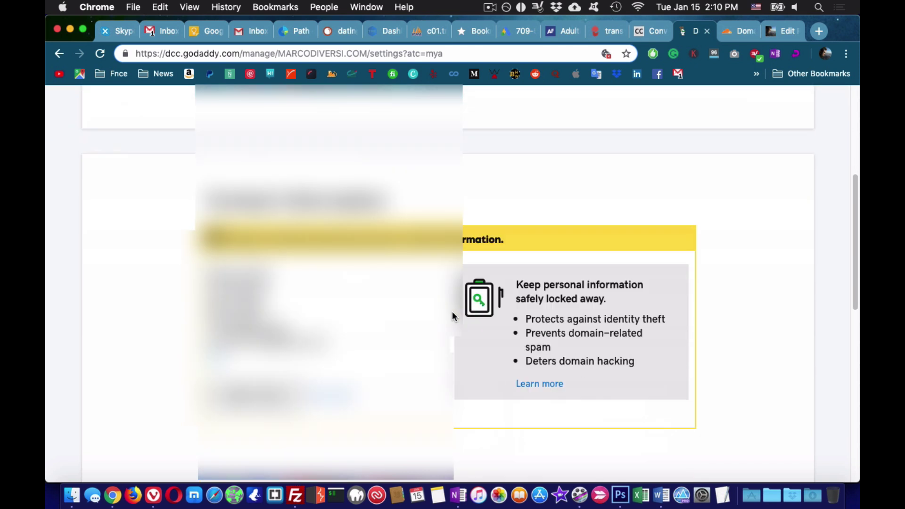
pyautogui.scroll(-2, 453, 315)
pyautogui.scroll(-2, 450, 318)
pyautogui.scroll(-4, 450, 318)
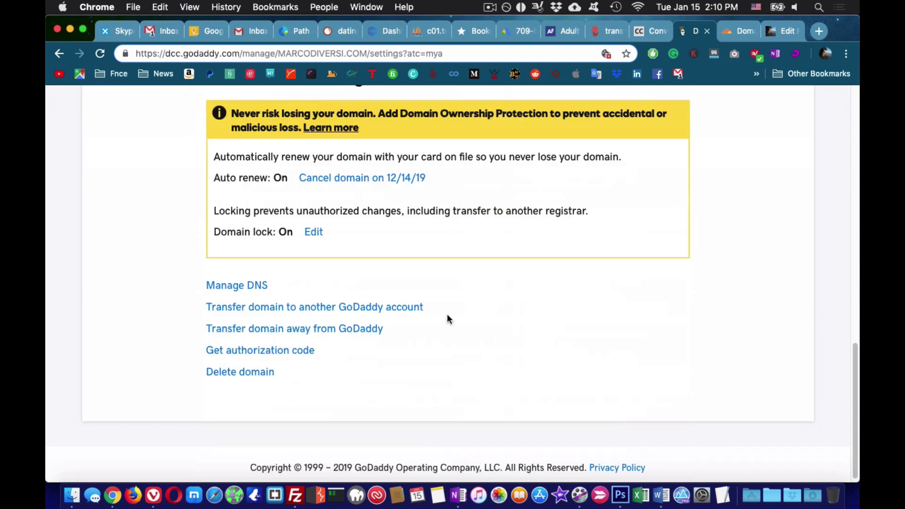
pyautogui.click(315, 234)
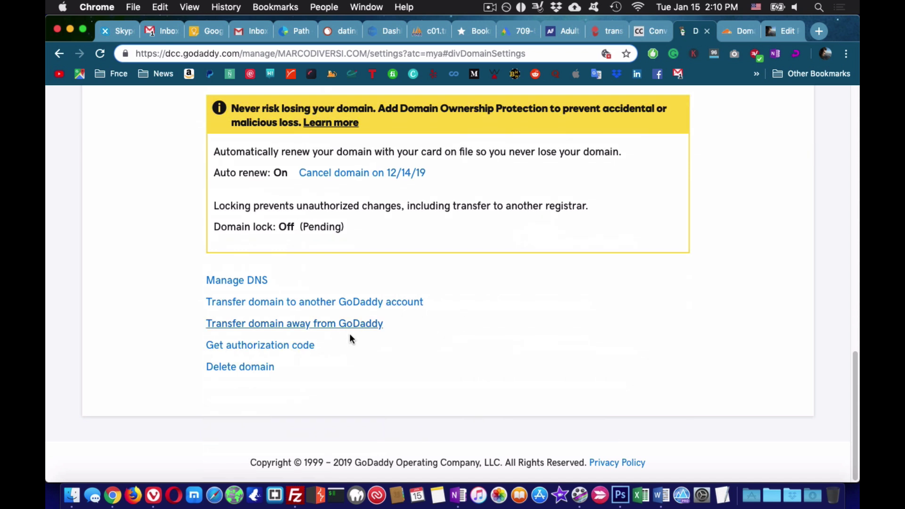
pyautogui.click(295, 347)
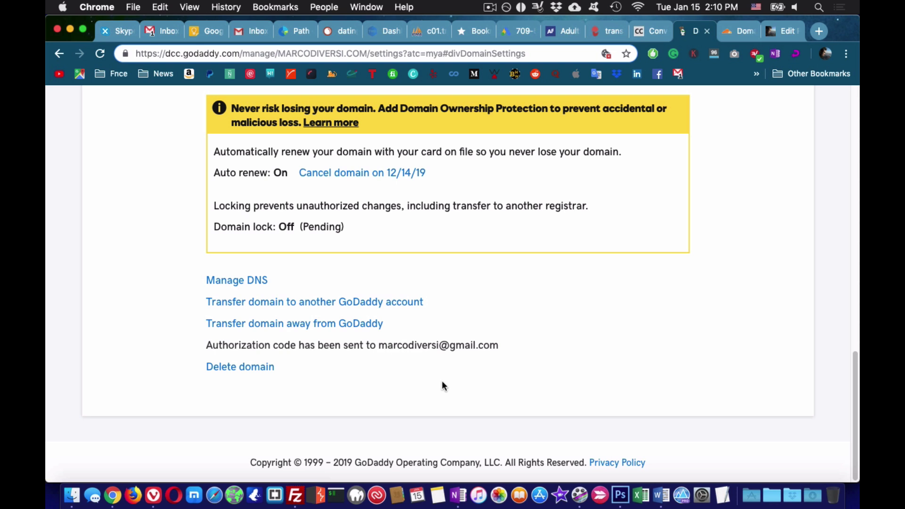
pyautogui.press('super+2')
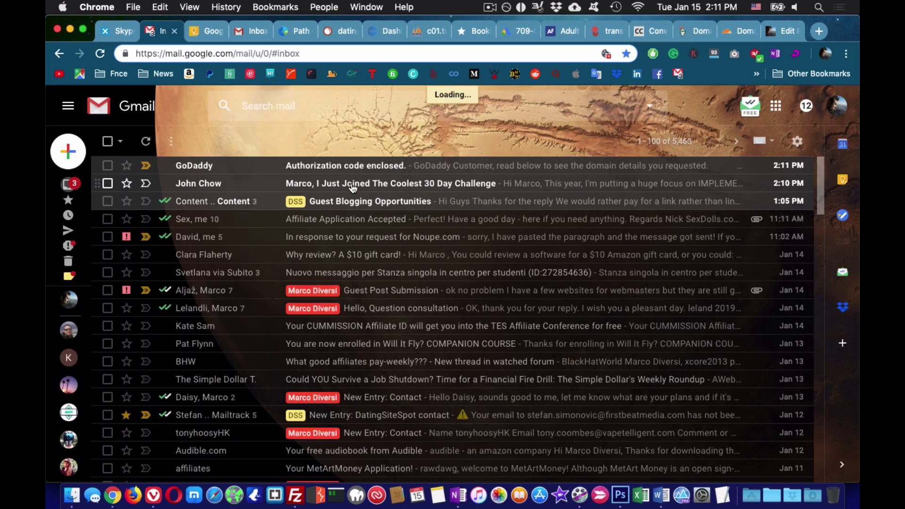
# - Copy the code from GoDaddy's 'Authorization code enclosed' email into Cloudflare's marcodiversi.com code field
pyautogui.click(315, 170)
pyautogui.moveTo(301, 313); pyautogui.dragTo(485, 320)
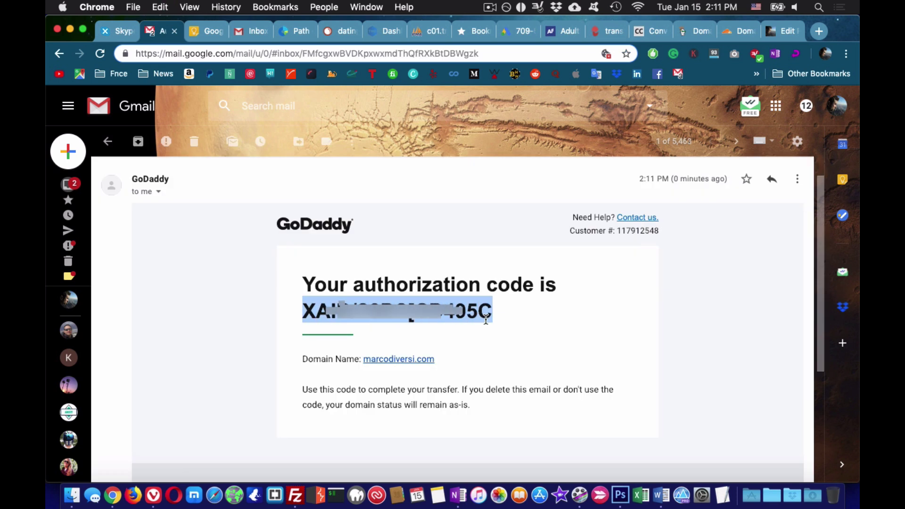
pyautogui.press('super+c')
pyautogui.press('super+c')
pyautogui.click(735, 31)
pyautogui.press('super+v')
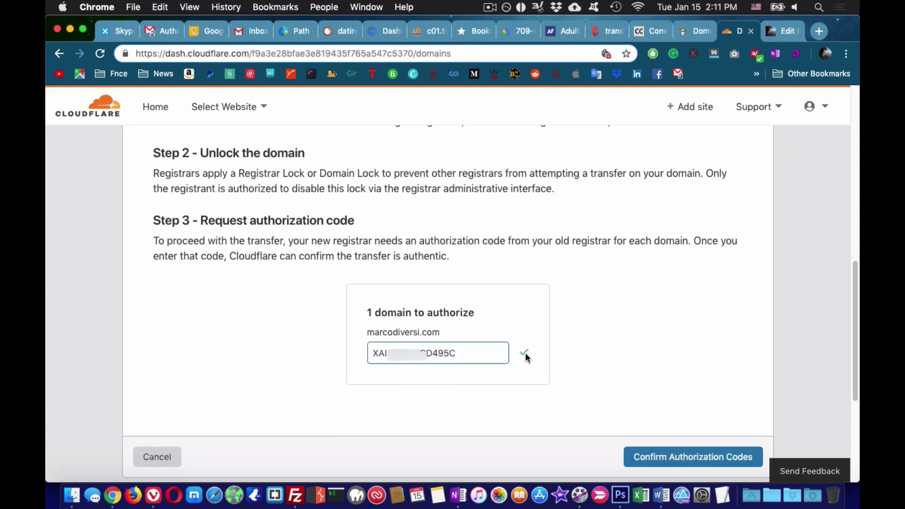
# - Confirm the authorization code and contact details, then finalize the marcodiversi.com transfer
pyautogui.click(655, 457)
pyautogui.scroll(3, 544, 409)
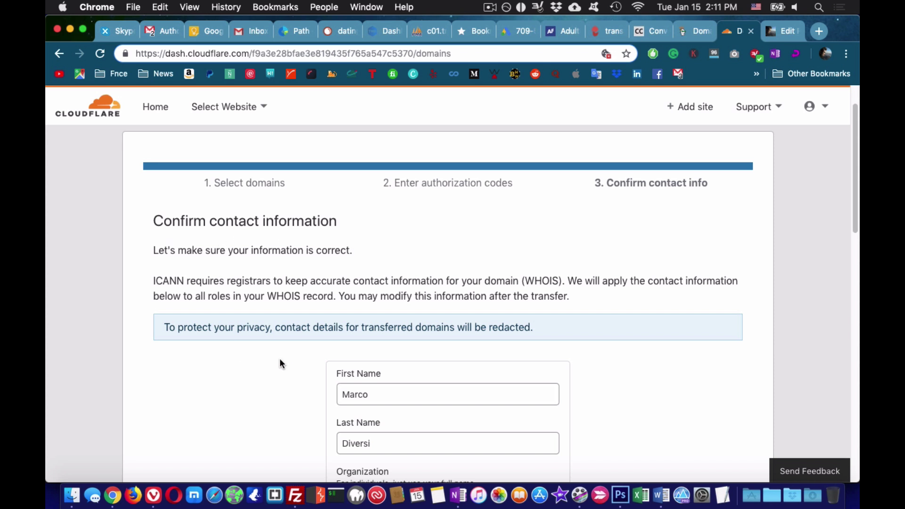
pyautogui.scroll(-10, 279, 364)
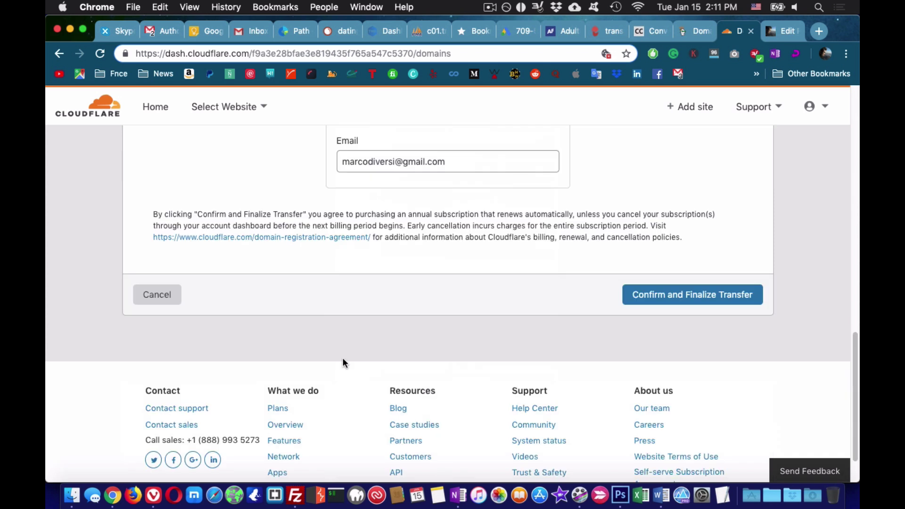
pyautogui.click(711, 300)
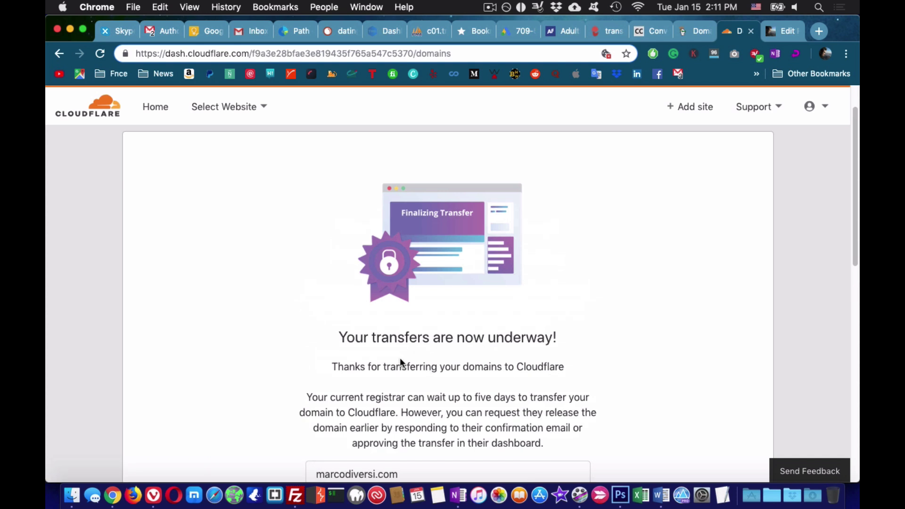
pyautogui.scroll(-2, 395, 357)
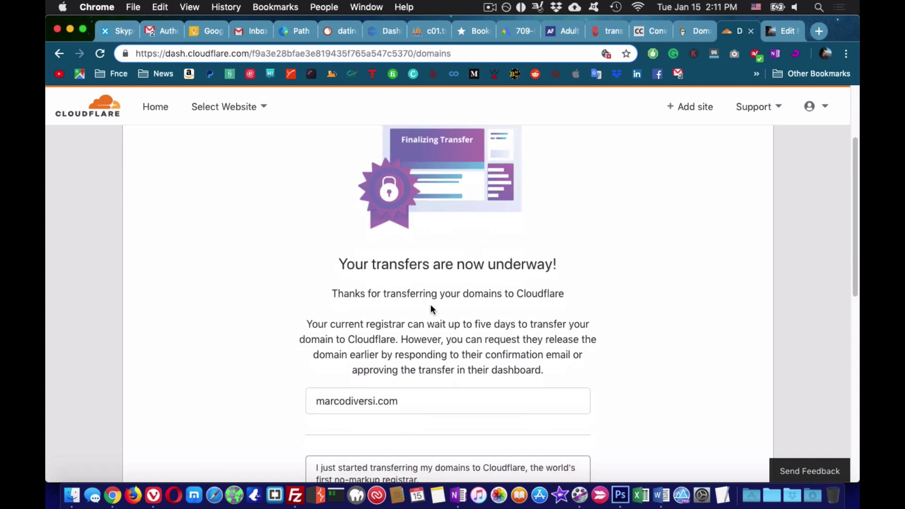
pyautogui.scroll(-2, 431, 304)
pyautogui.scroll(-3, 431, 305)
# - Open the marcodiversi.com overview showing registration approval pending, then return to GoDaddy
pyautogui.click(259, 107)
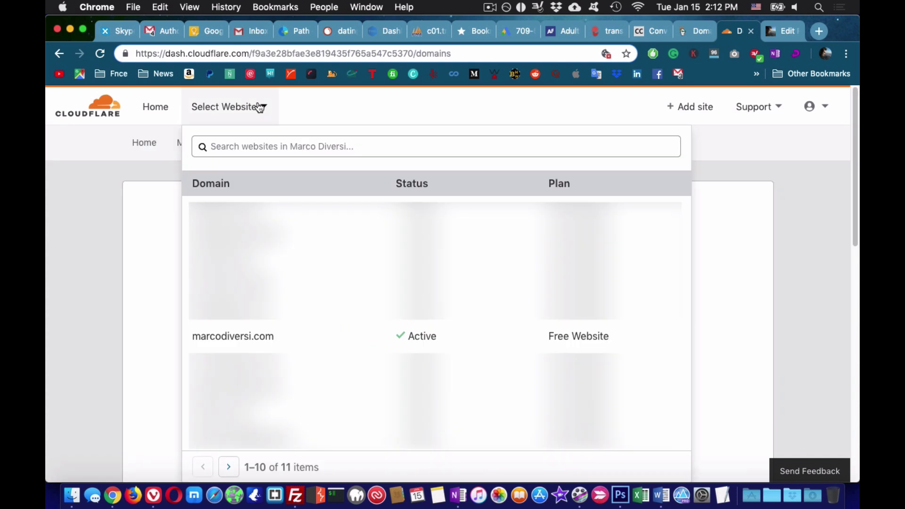
pyautogui.click(243, 335)
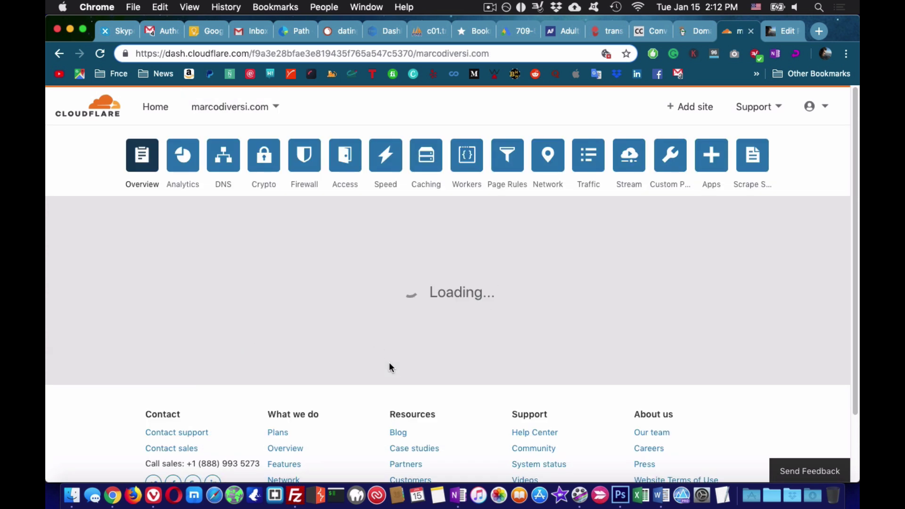
pyautogui.scroll(-2, 387, 359)
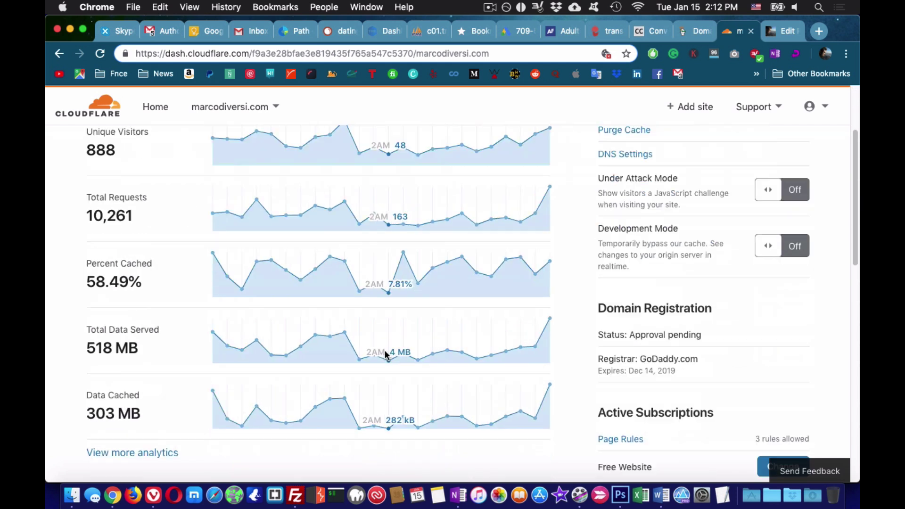
pyautogui.scroll(-3, 384, 355)
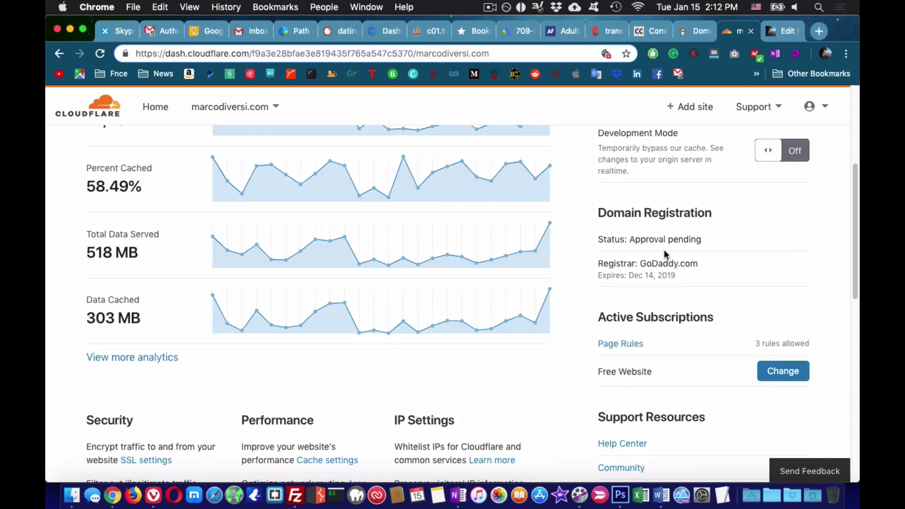
pyautogui.click(696, 30)
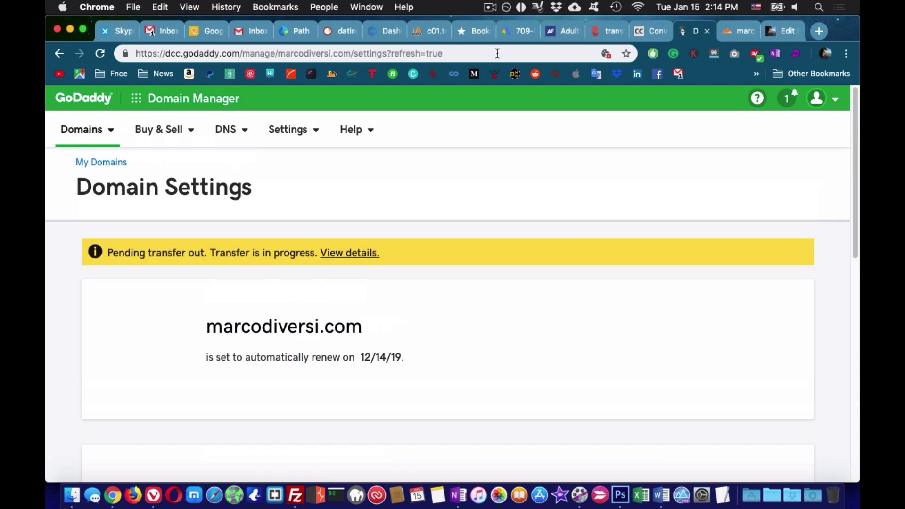
# - Accept marcodiversi.com's pending transfer-out in GoDaddy through View details and Accept transfer
pyautogui.click(365, 256)
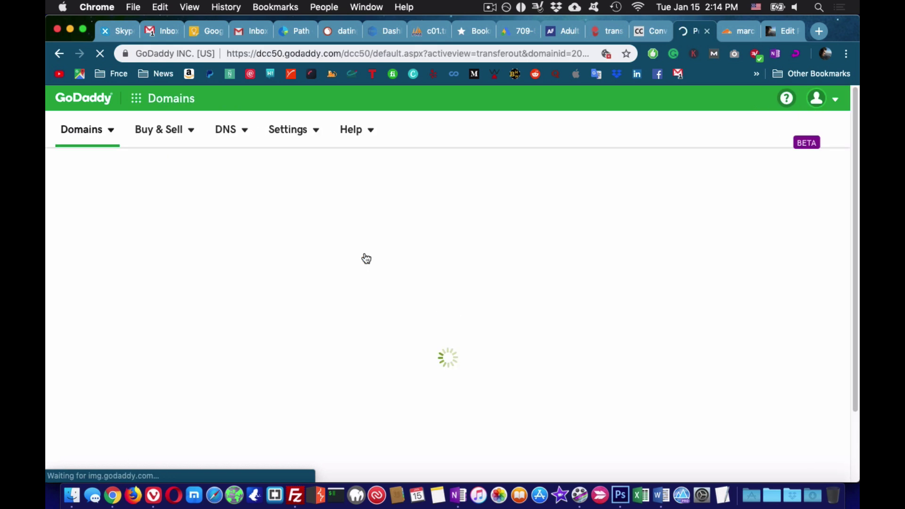
pyautogui.click(533, 309)
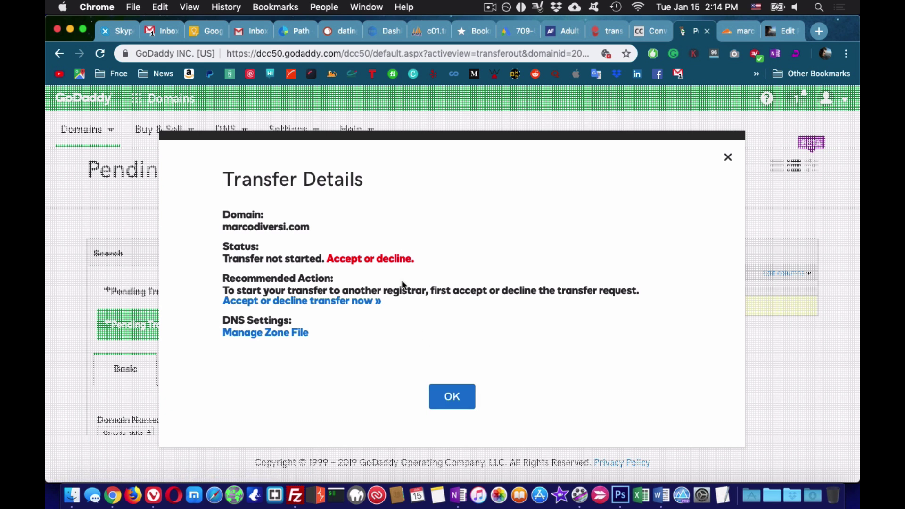
pyautogui.click(385, 259)
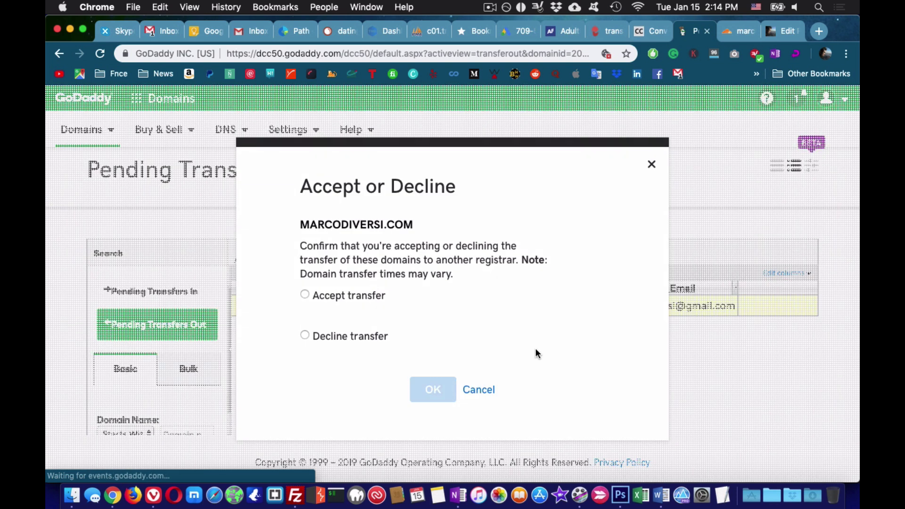
pyautogui.click(305, 295)
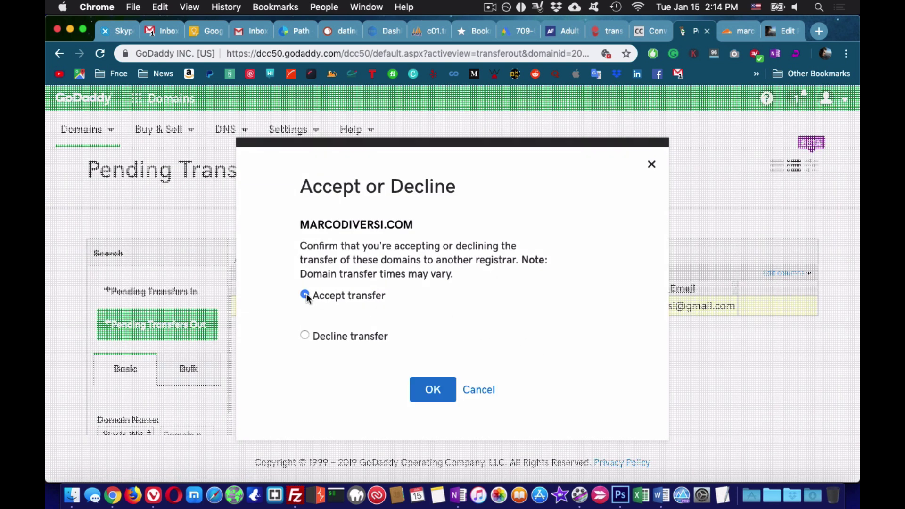
pyautogui.click(421, 388)
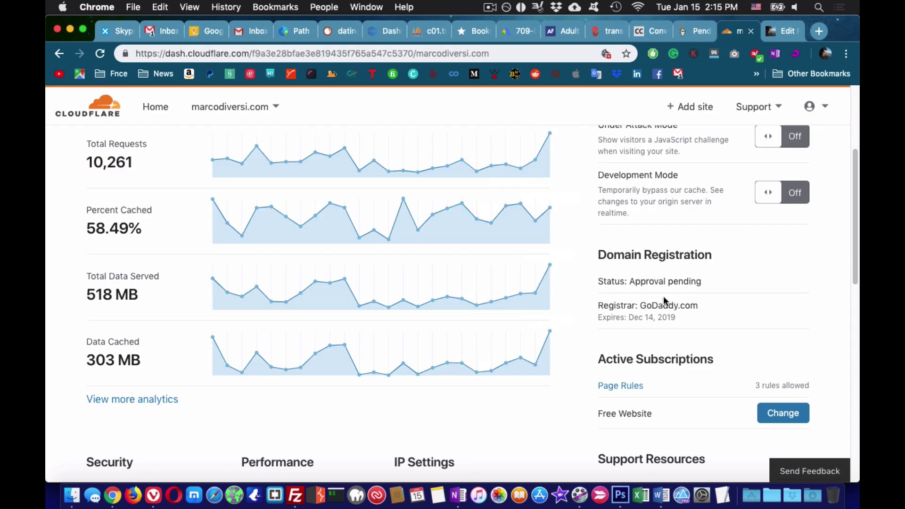
# - Open marcodiversi.com's DNS settings in Cloudflare and scroll to the DNSSEC panel
pyautogui.hotkey('ctrl', 'Tab')
pyautogui.scroll(3, 223, 177)
pyautogui.click(222, 160)
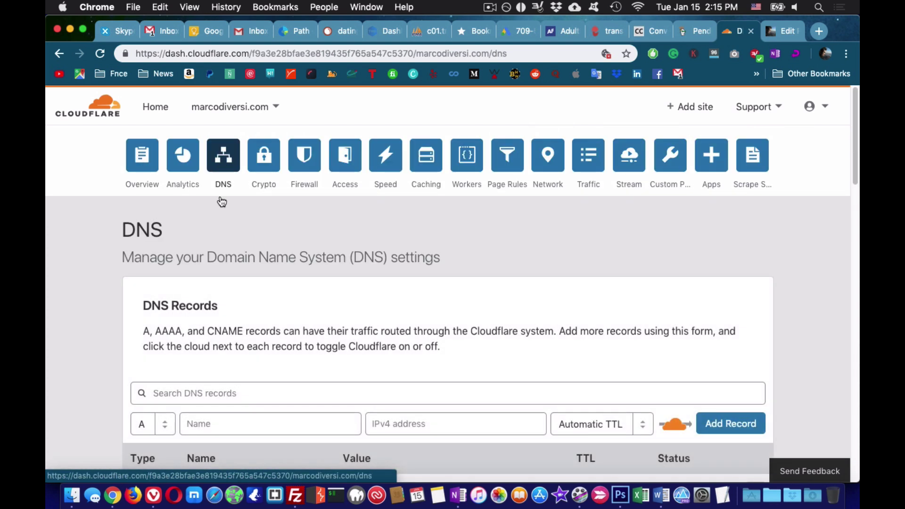
pyautogui.scroll(-3, 121, 317)
pyautogui.scroll(-2, 121, 316)
pyautogui.scroll(-2, 125, 308)
pyautogui.scroll(-3, 125, 308)
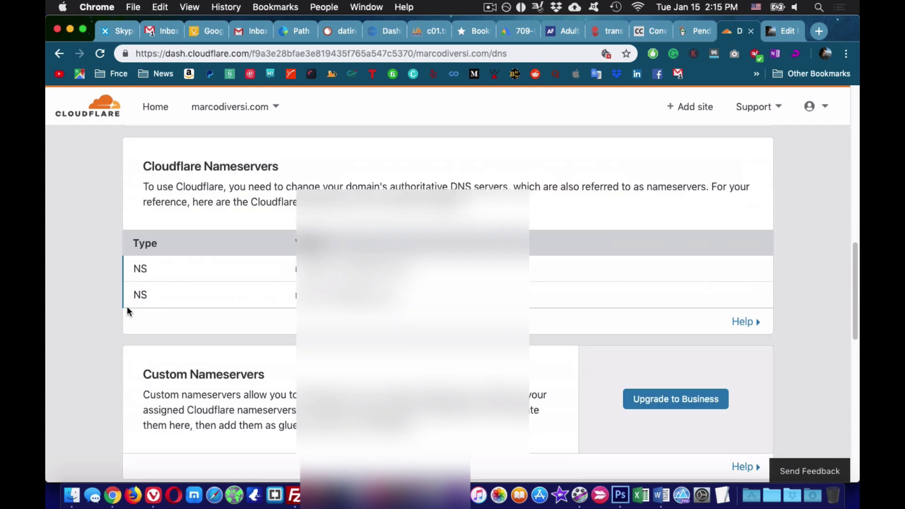
pyautogui.scroll(-1, 126, 306)
pyautogui.scroll(-3, 127, 311)
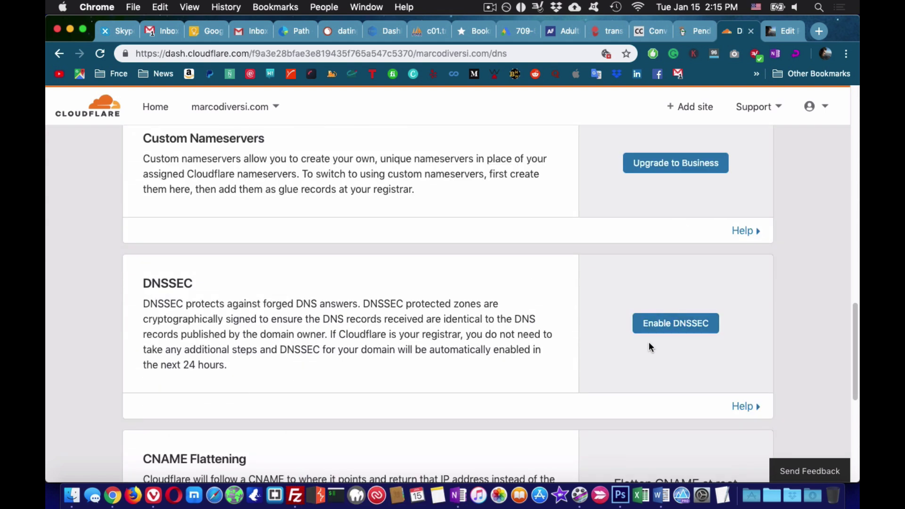
pyautogui.scroll(-1, 649, 343)
# - Enable DNSSEC for marcodiversi.com, review the DS record details, and close the modal
pyautogui.click(666, 305)
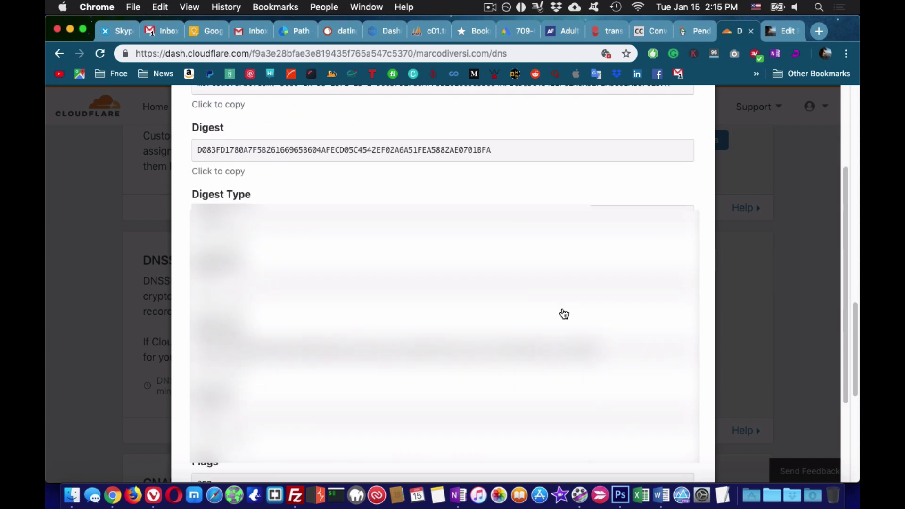
pyautogui.scroll(-3, 563, 315)
pyautogui.scroll(-1, 563, 316)
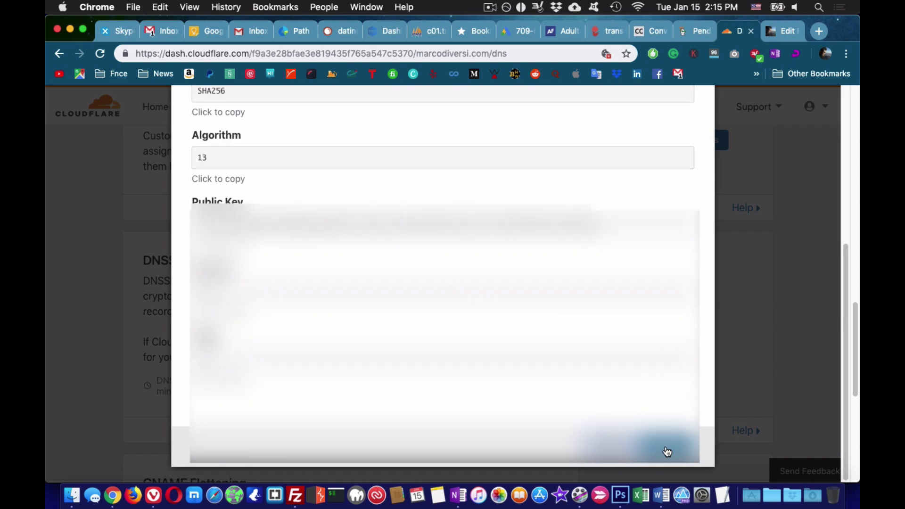
pyautogui.click(610, 452)
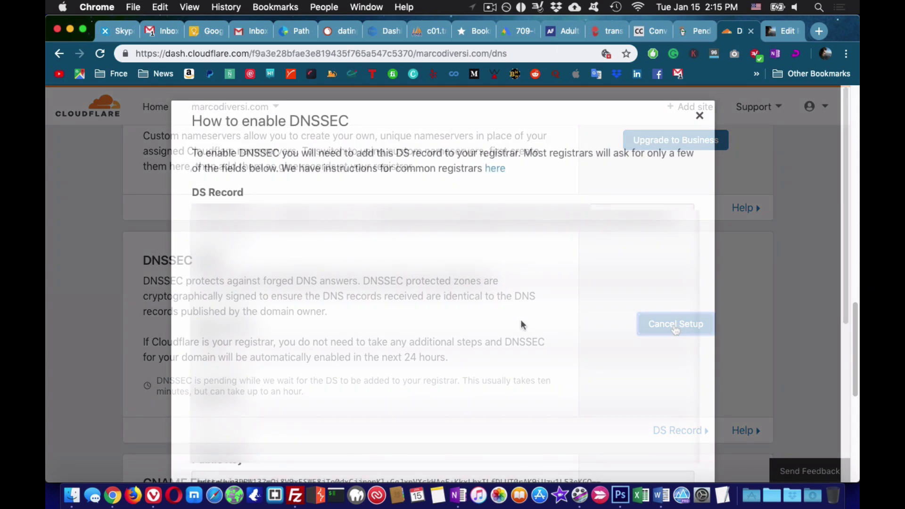
pyautogui.scroll(-5, 561, 310)
pyautogui.scroll(-3, 563, 312)
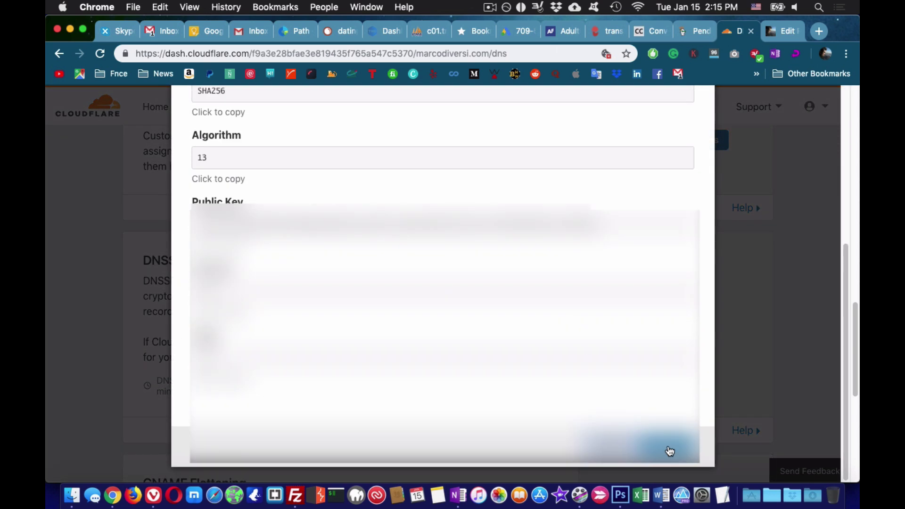
pyautogui.click(612, 454)
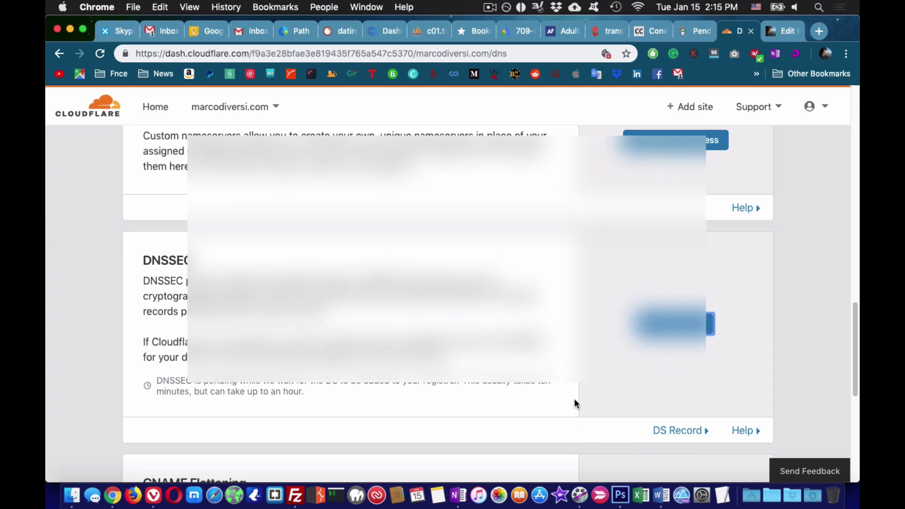